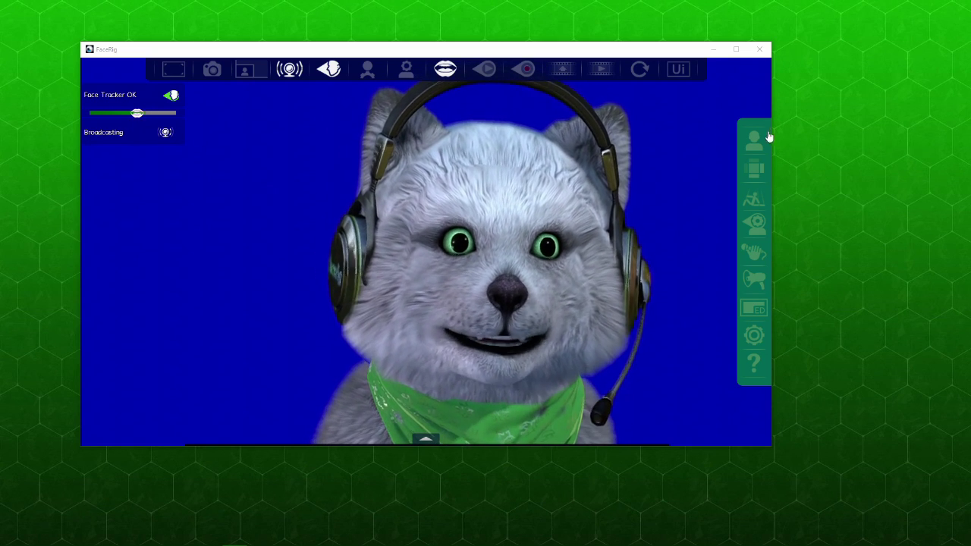
- Switch the UI to Basic and back to Advanced, then show the Environments gallery
click(688, 75)
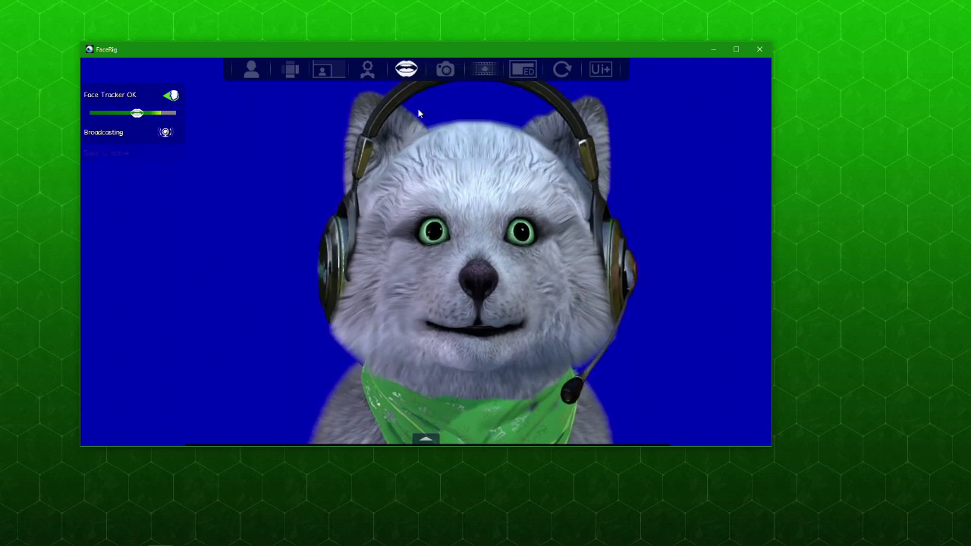
click(406, 70)
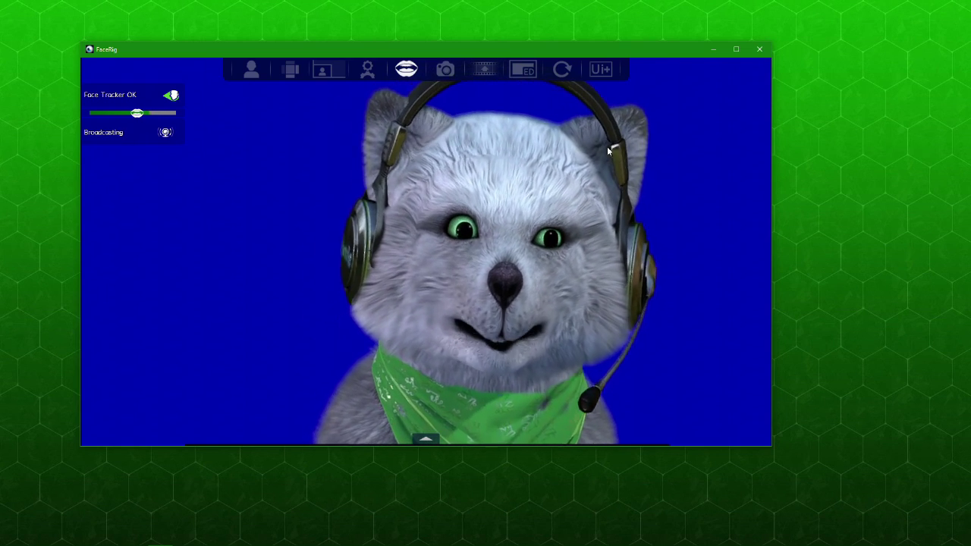
click(597, 74)
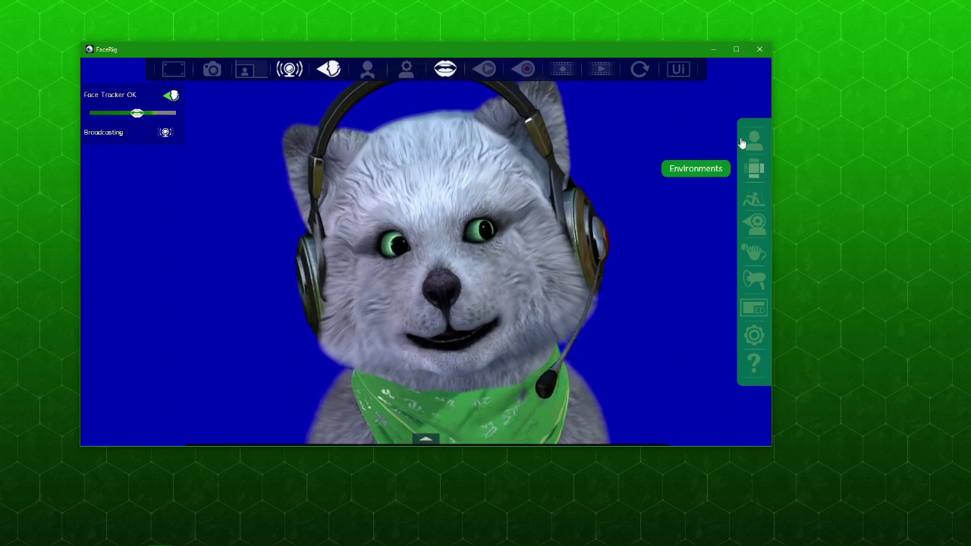
click(680, 71)
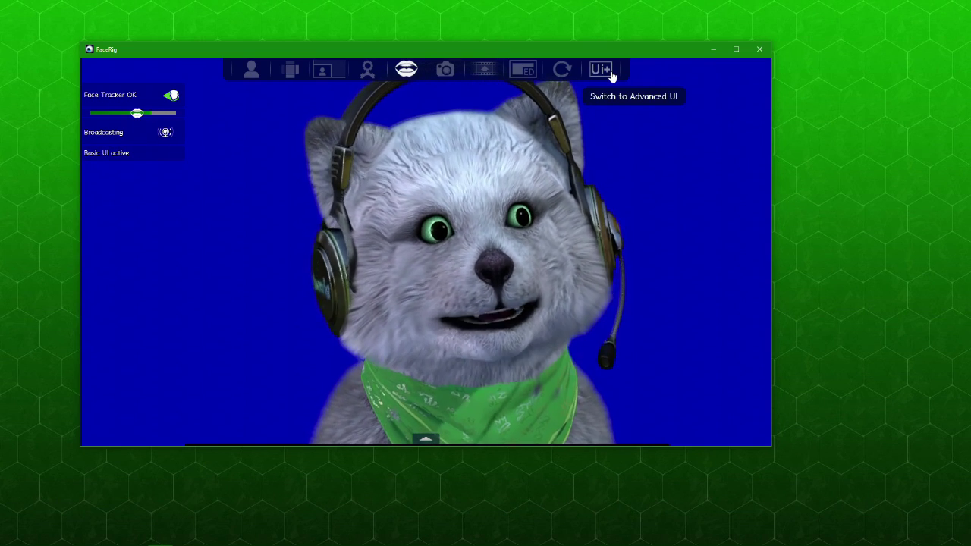
click(611, 72)
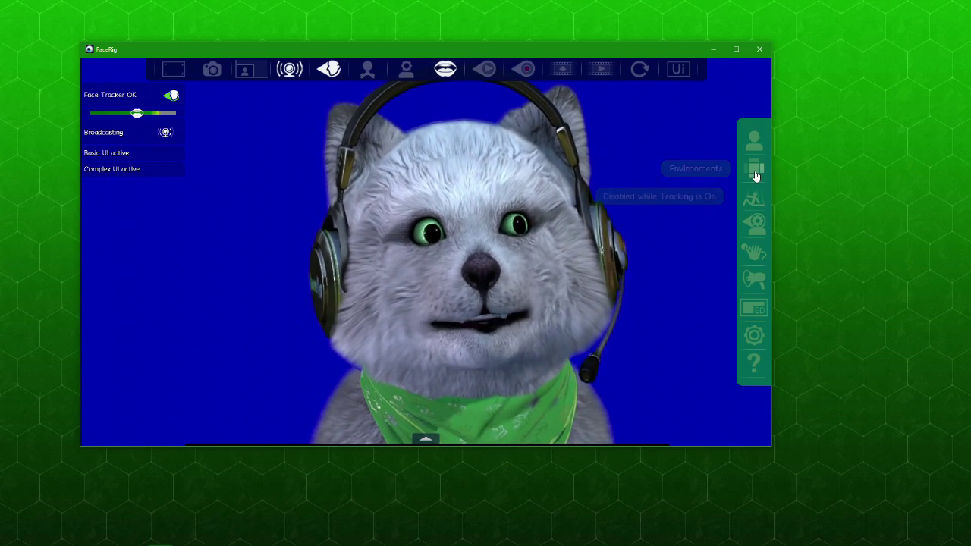
click(755, 172)
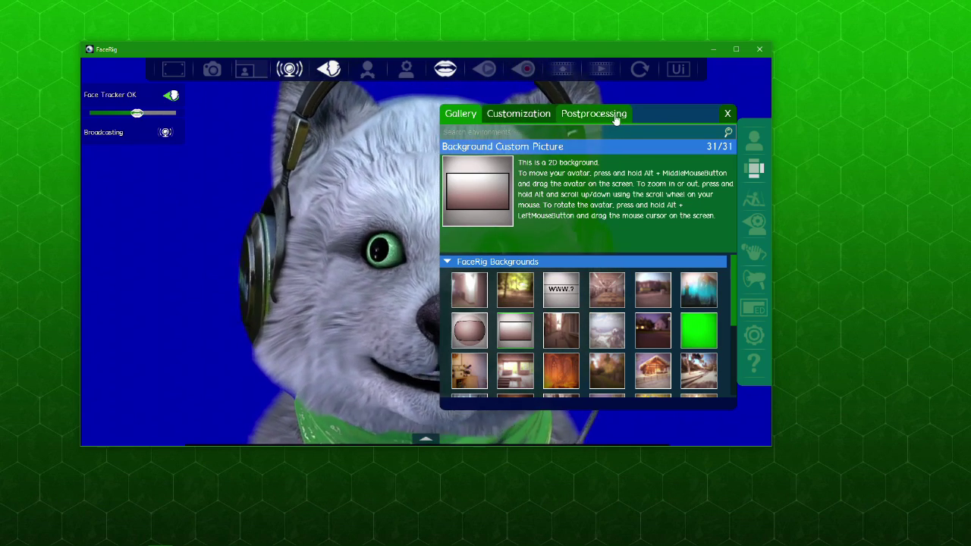
- Check the pure blue Backdrop Color under Customization, then close the environment settings panel
click(617, 115)
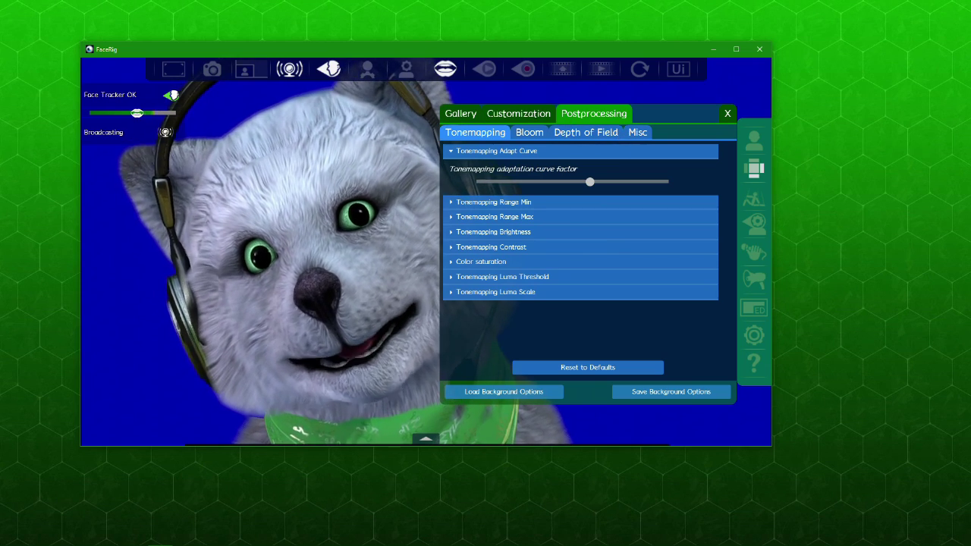
click(535, 115)
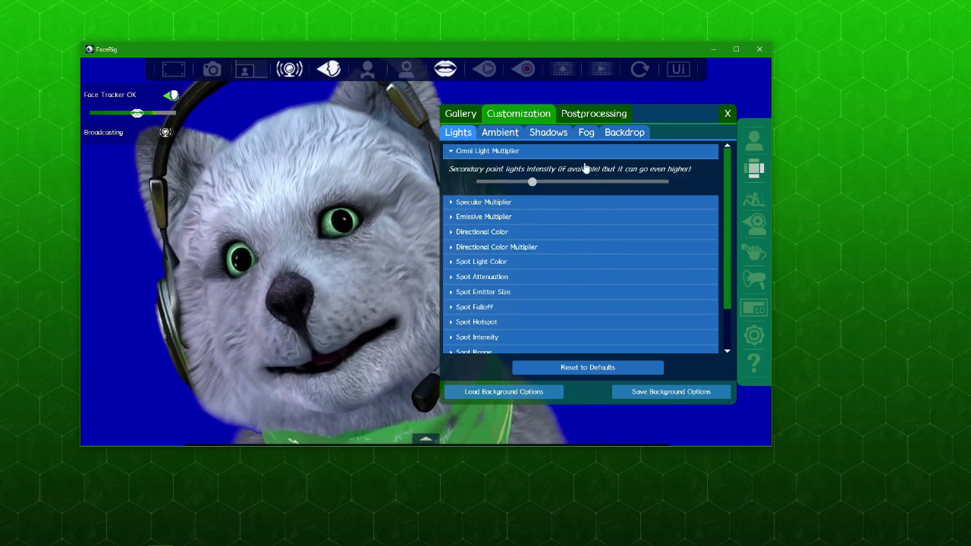
click(620, 135)
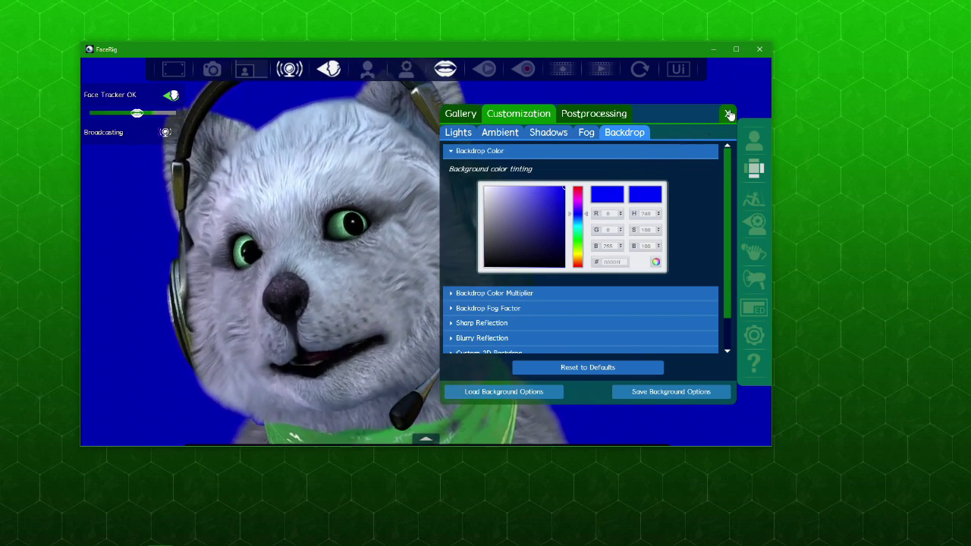
click(728, 114)
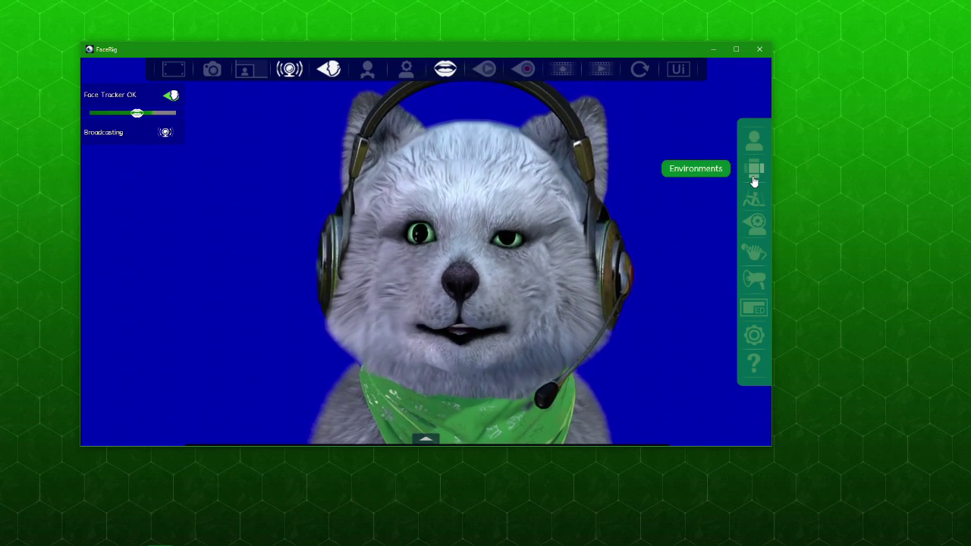
click(754, 180)
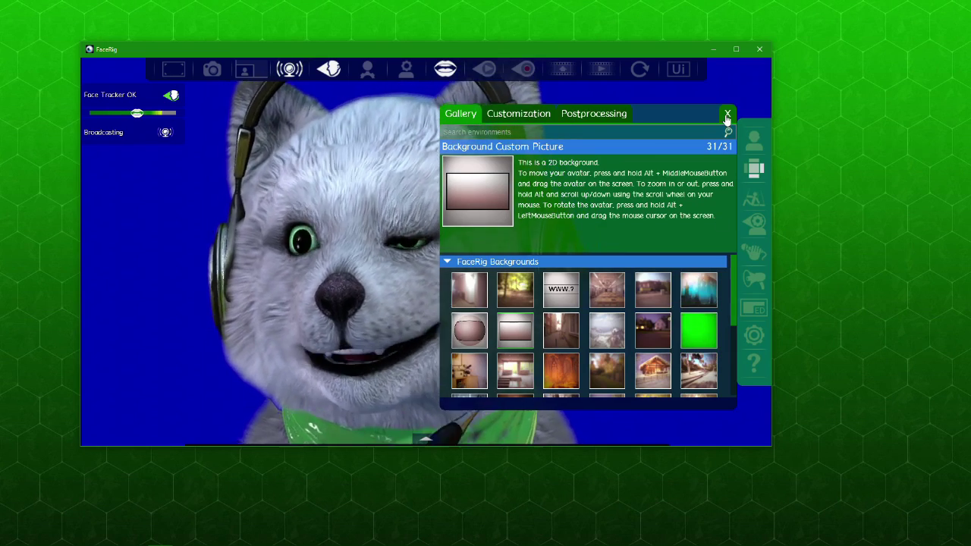
key(Escape)
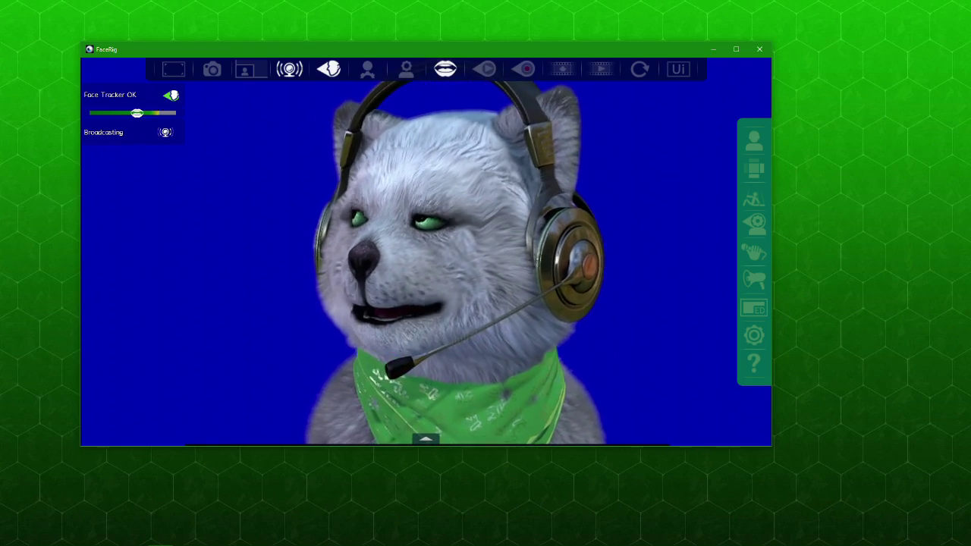
- Move the OBS window to the middle of the screen and minimize FaceRig
drag(0, 85, 564, 100)
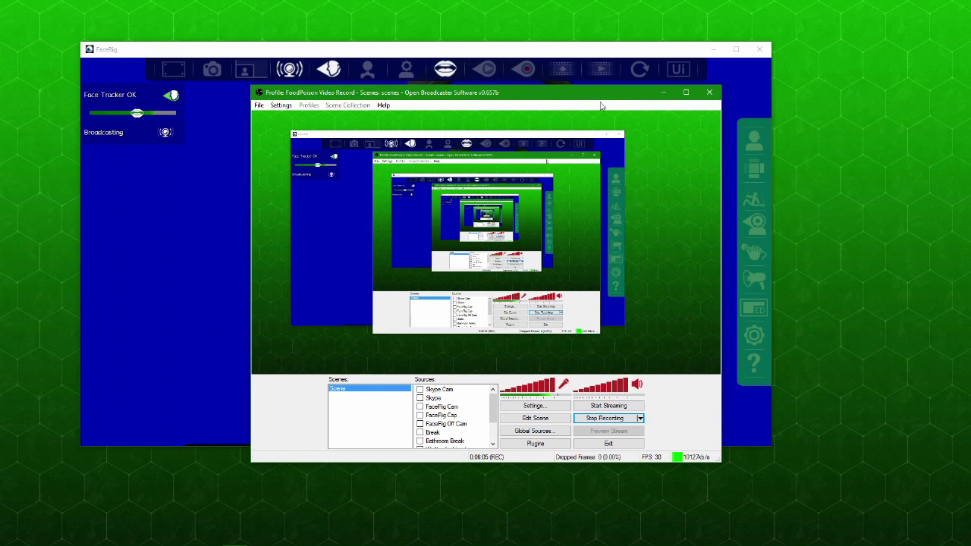
click(713, 50)
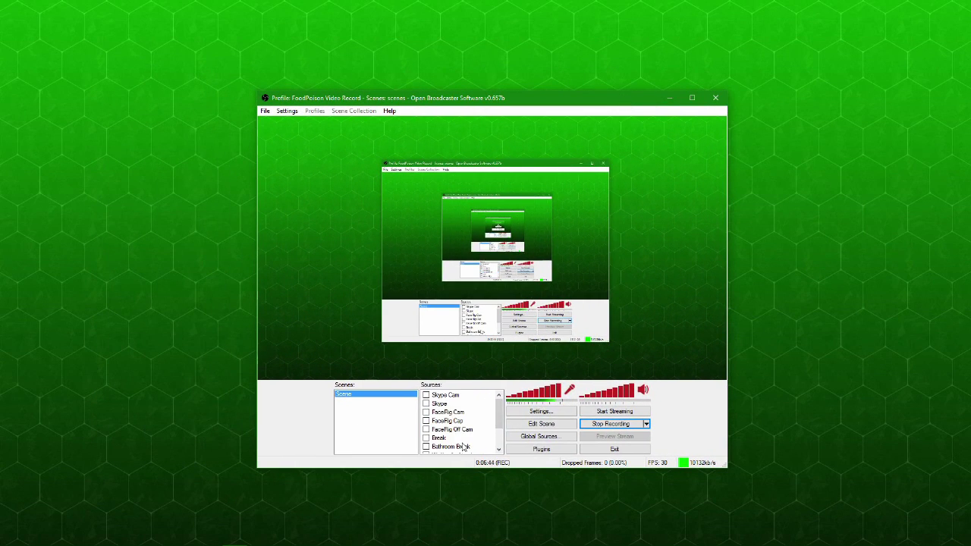
click(464, 413)
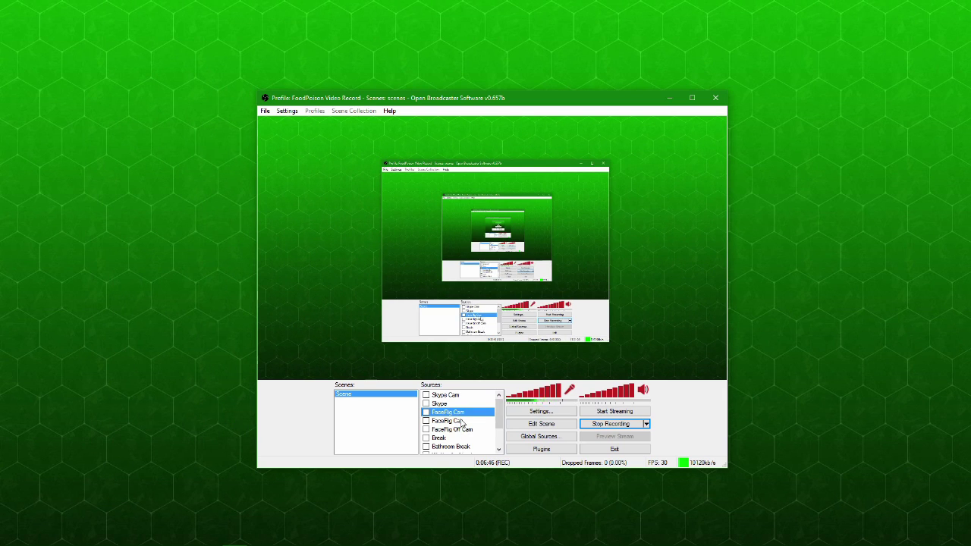
right_click(466, 413)
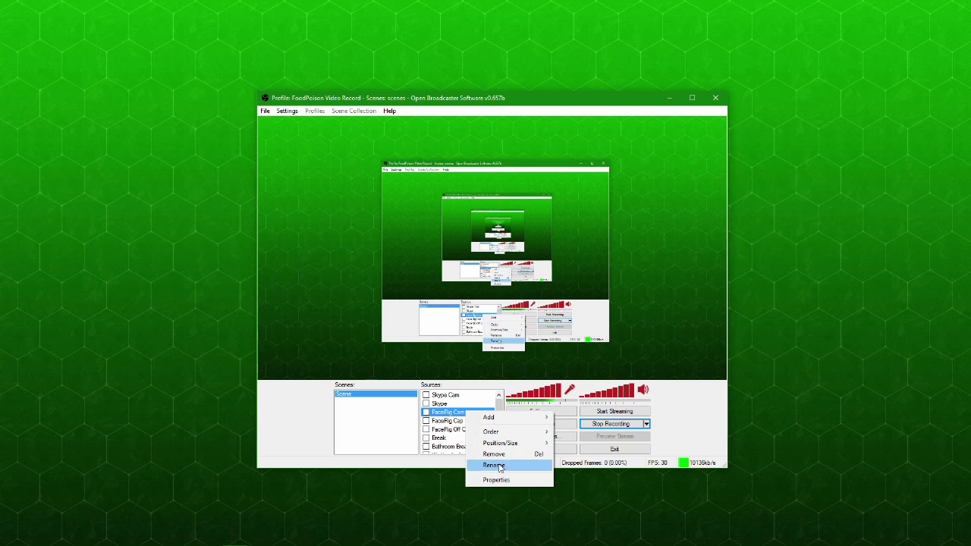
mouse_move(528, 421)
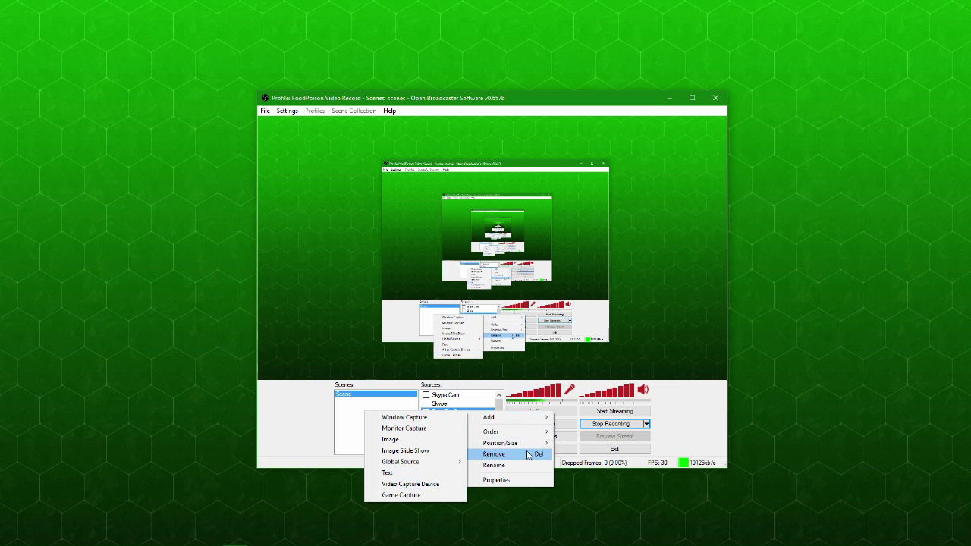
click(449, 417)
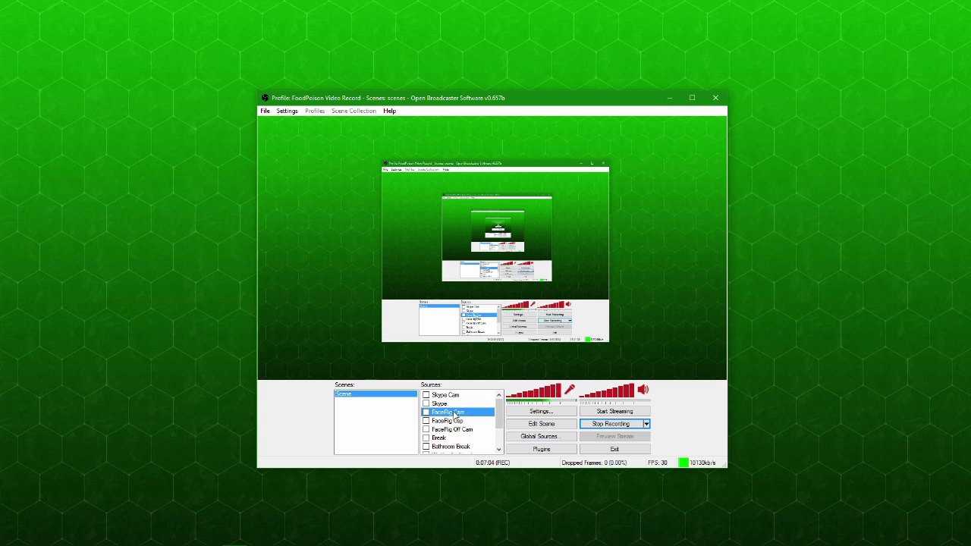
- Confirm FaceRig Cam uses the FaceRig Virtual Camera device and accept its settings
right_click(444, 415)
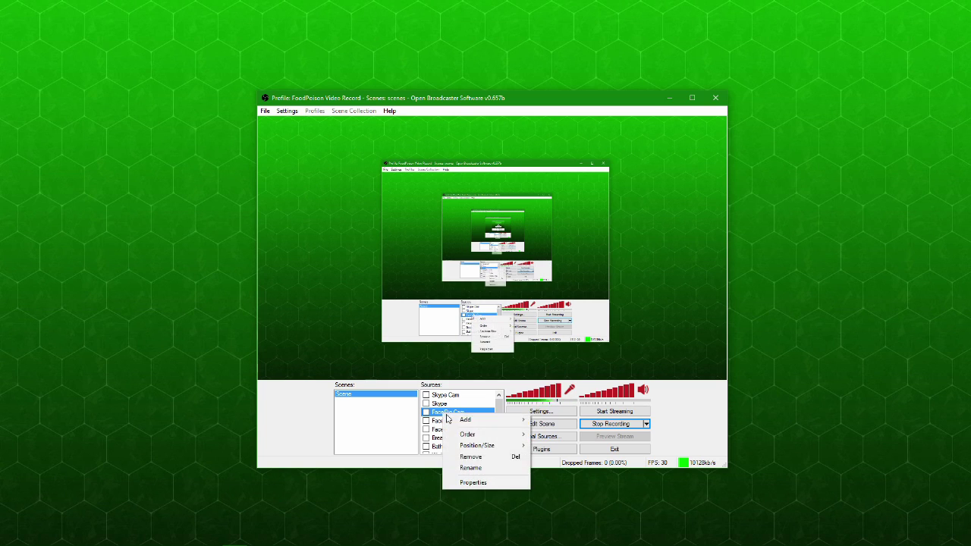
click(468, 482)
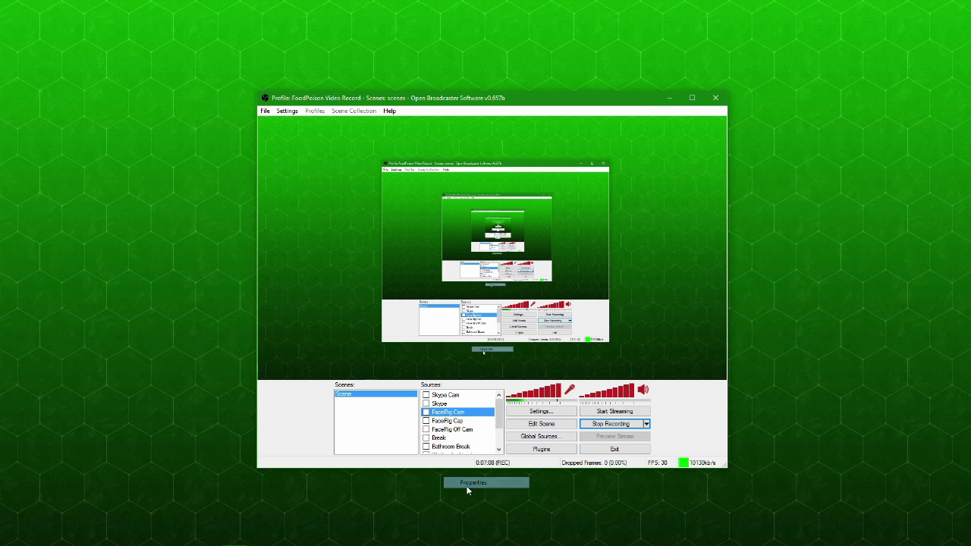
drag(491, 130, 360, 94)
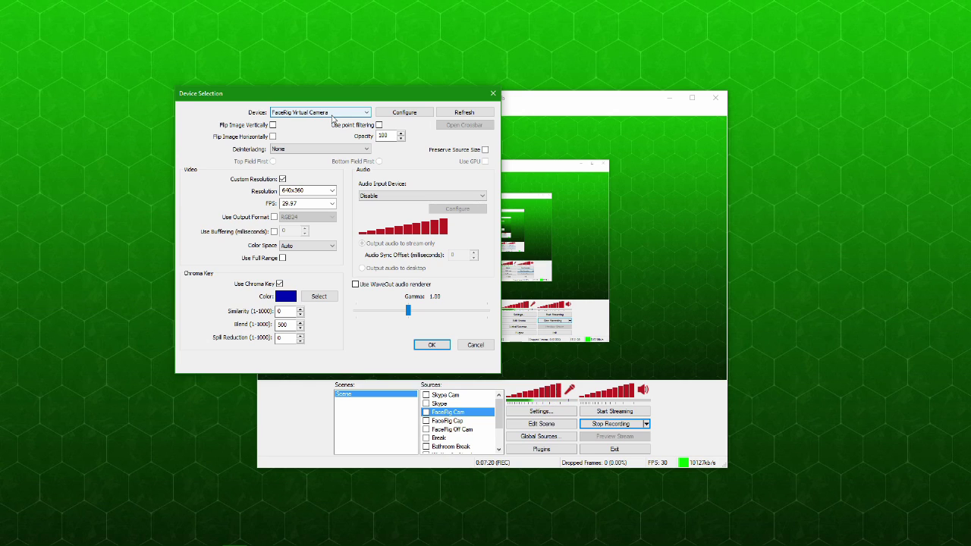
click(332, 114)
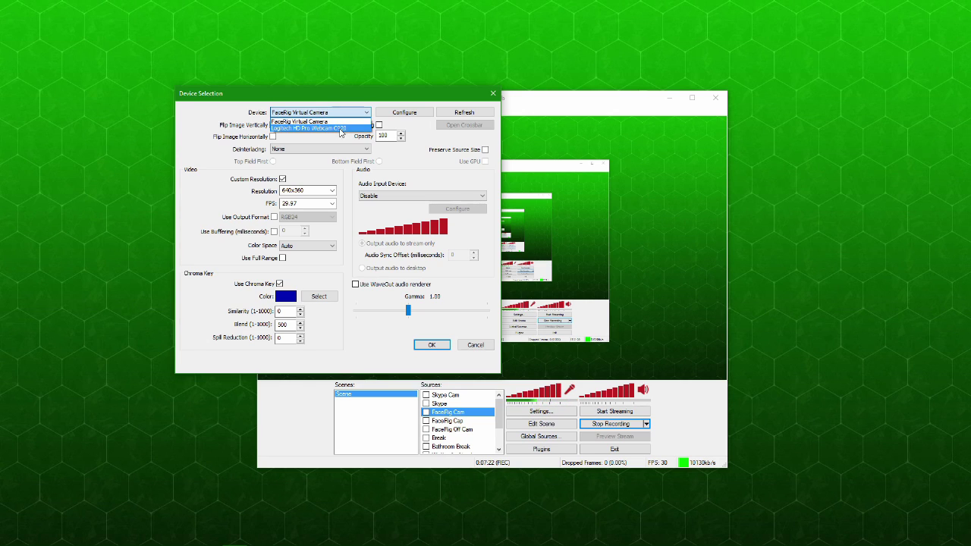
click(361, 114)
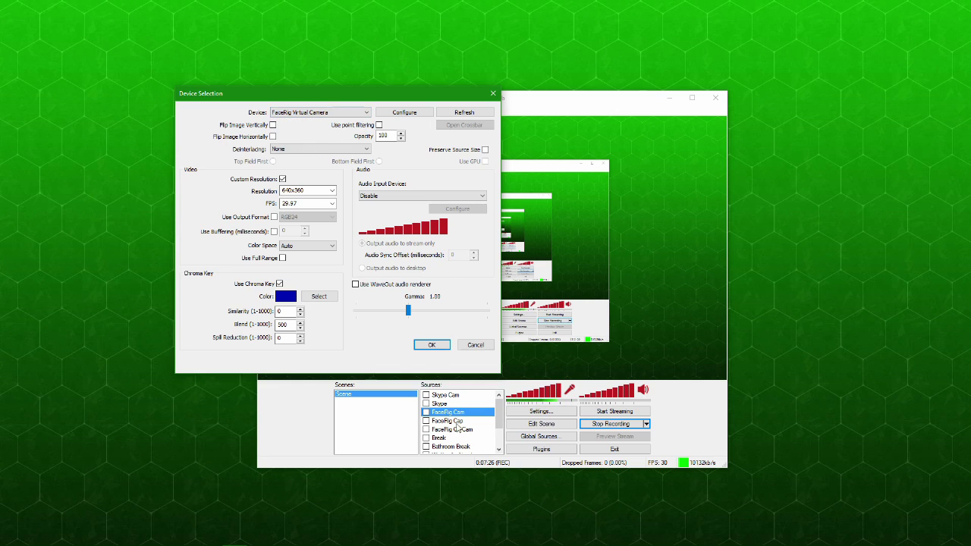
click(426, 414)
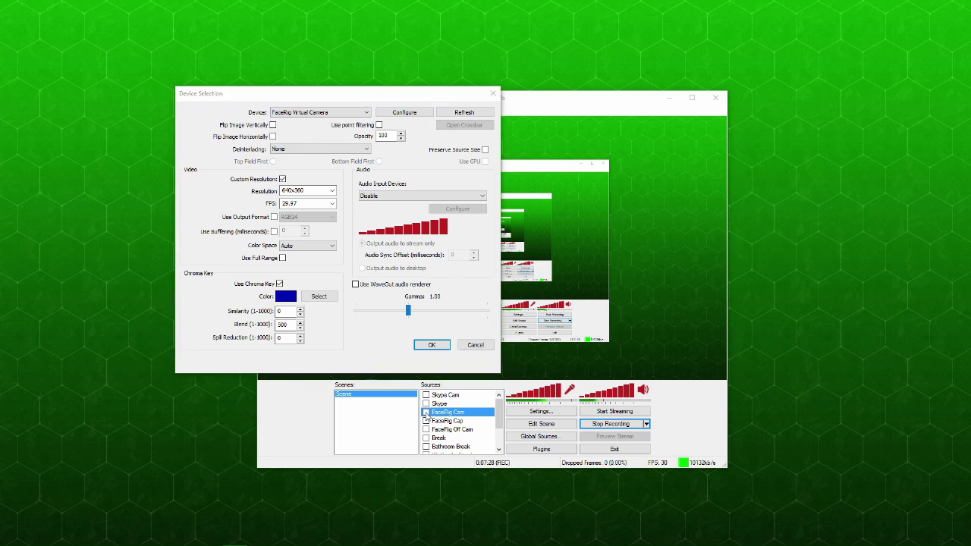
click(429, 345)
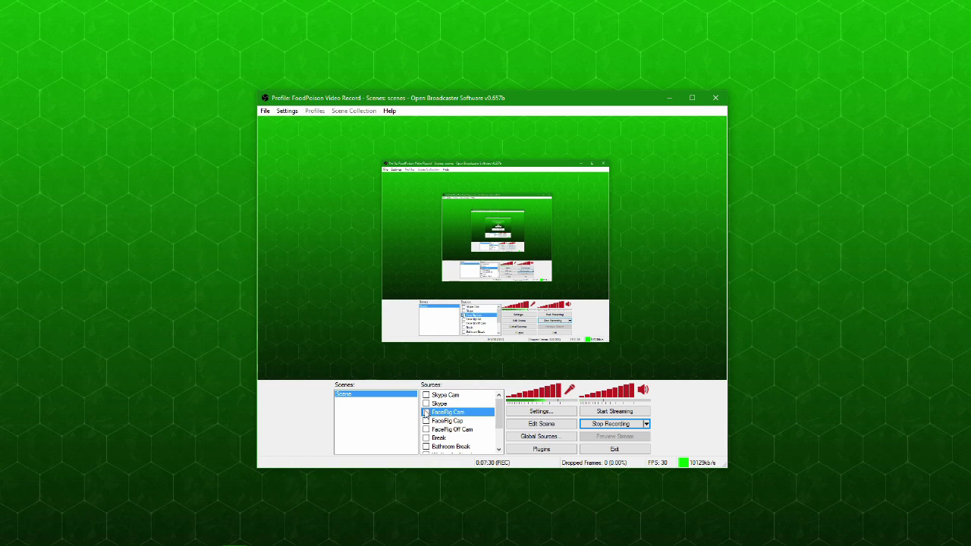
- Enable FaceRig Cam in the scene and disable its chroma key to show the blue background
click(426, 412)
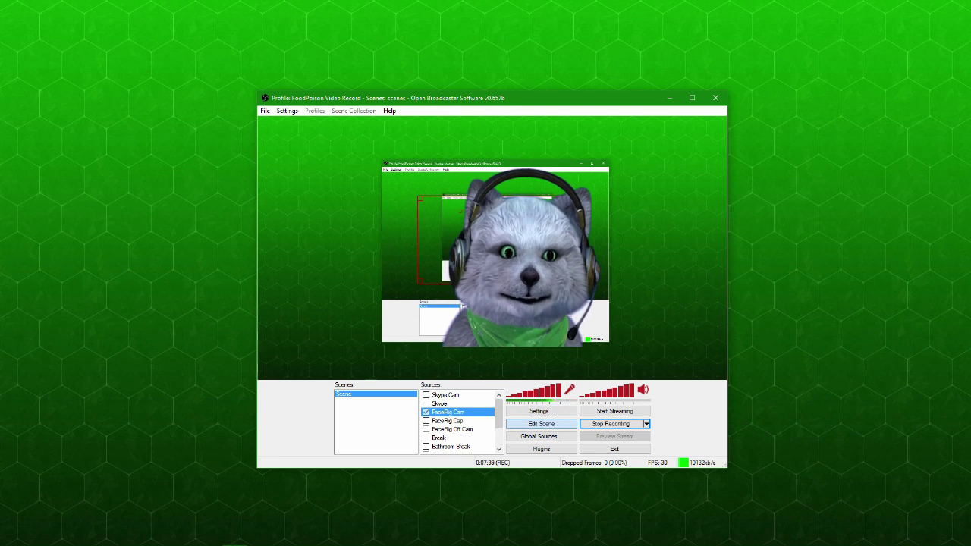
right_click(454, 412)
click(487, 480)
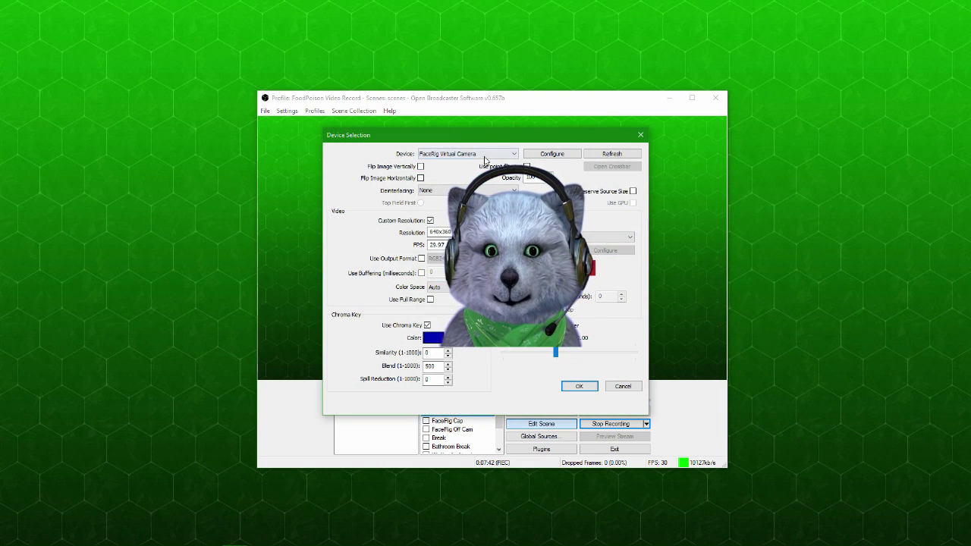
click(427, 325)
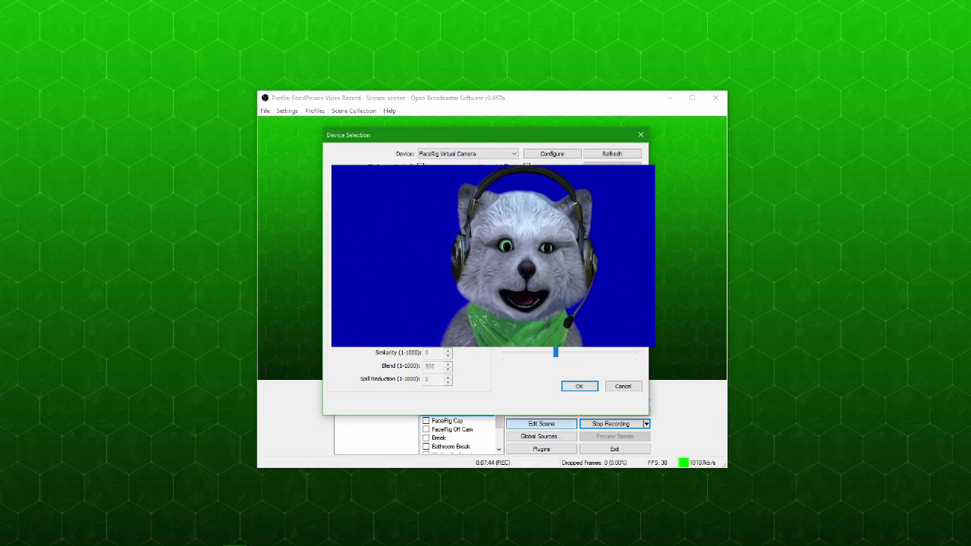
drag(550, 142, 248, 91)
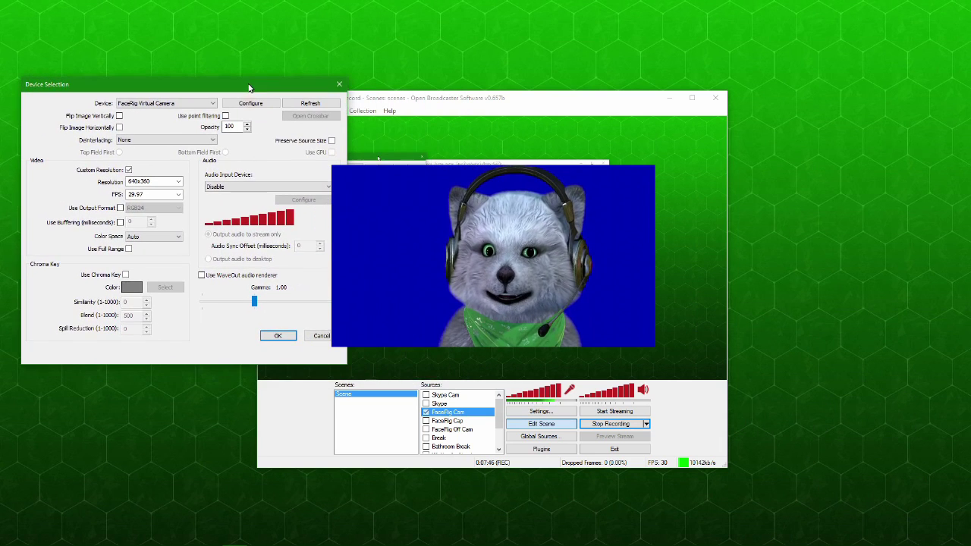
- Re-enable Use Chroma Key on FaceRig Cam, keeping blue as the key colour
click(124, 275)
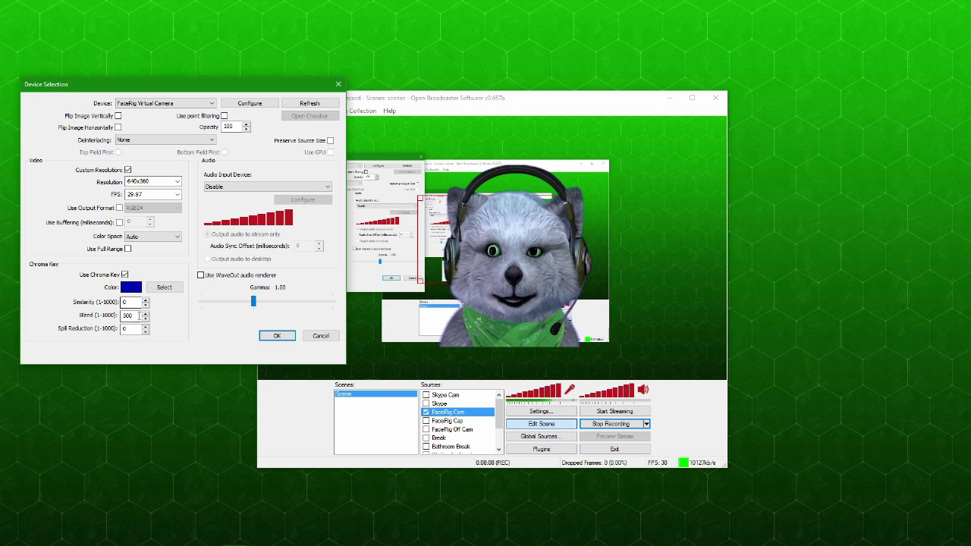
click(161, 286)
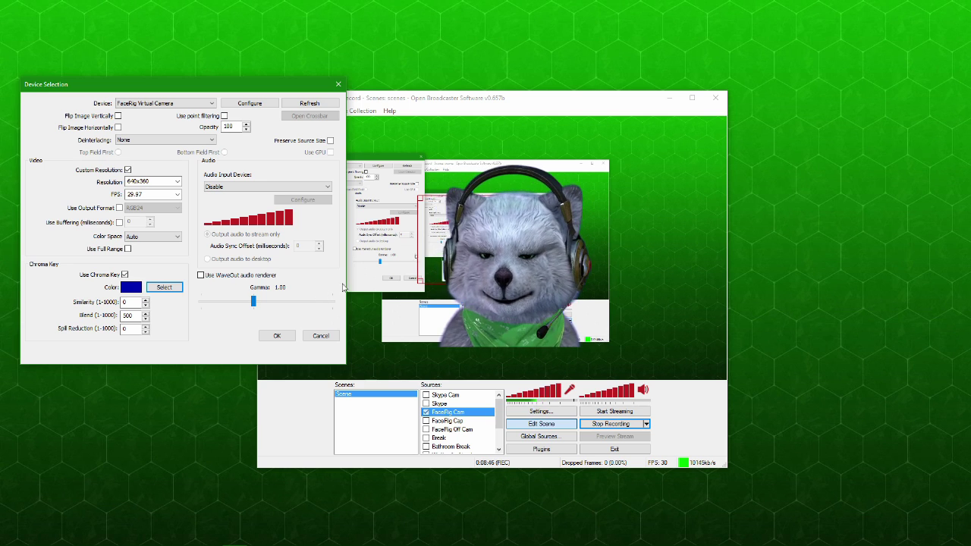
click(162, 288)
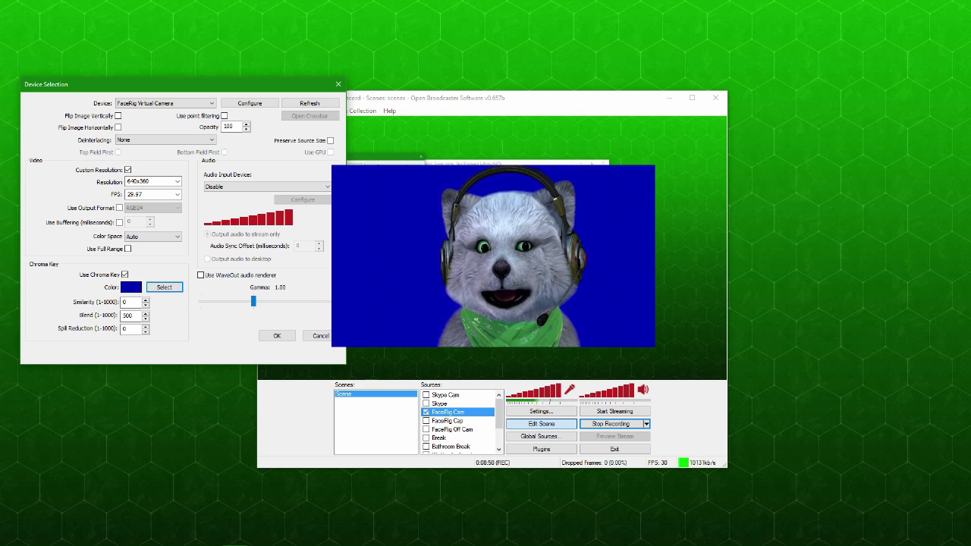
click(137, 289)
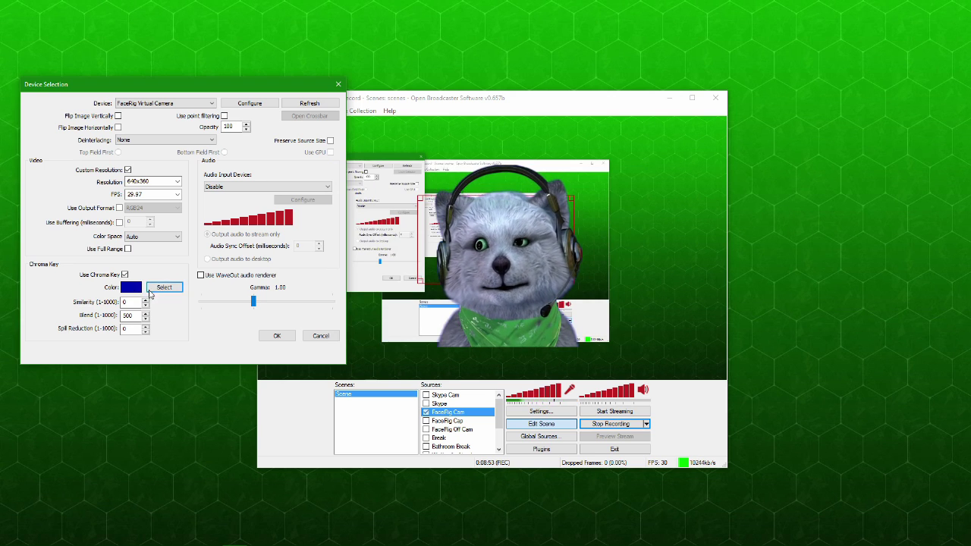
click(136, 292)
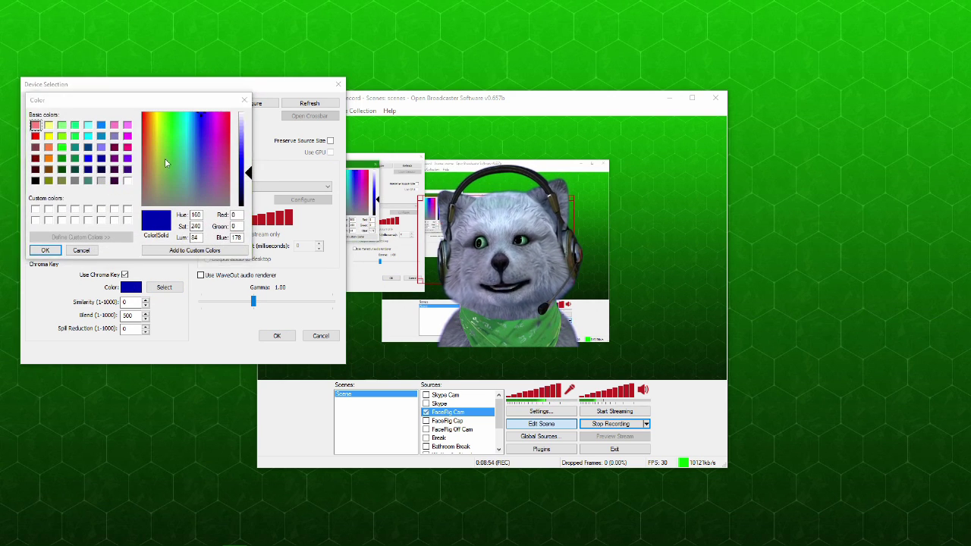
click(74, 136)
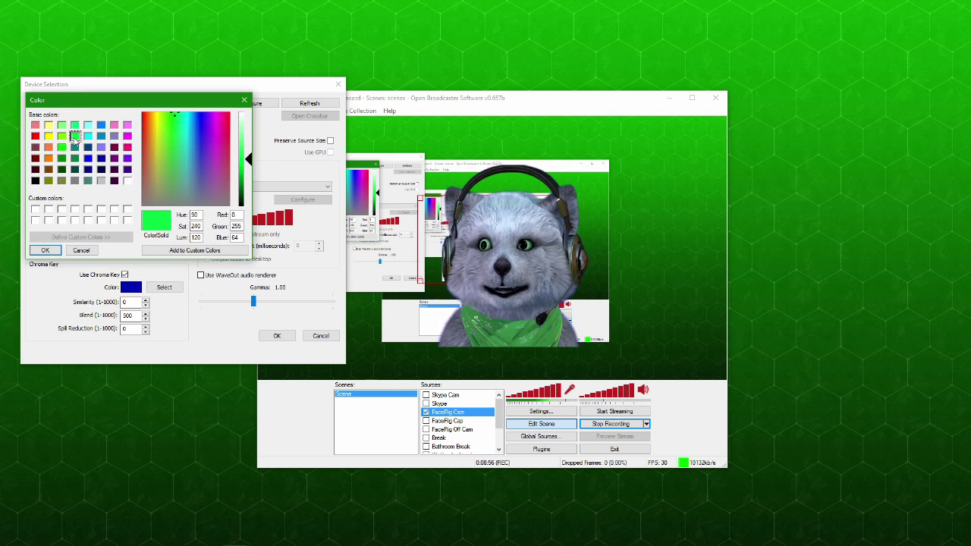
click(50, 251)
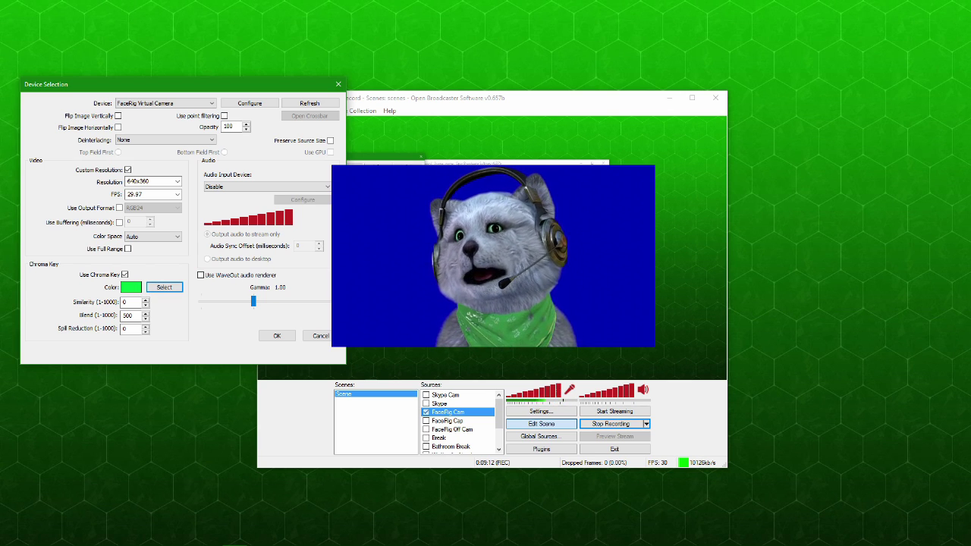
click(504, 285)
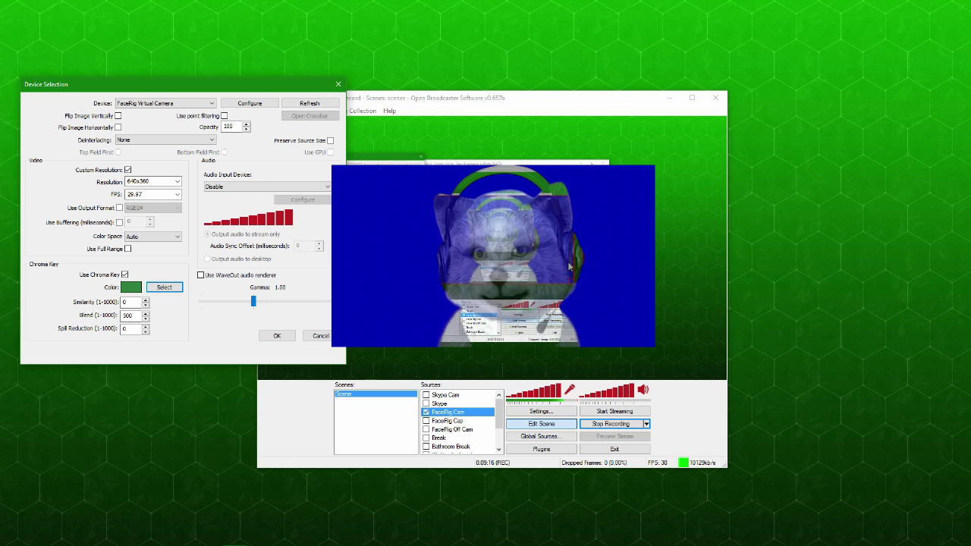
click(164, 286)
click(449, 340)
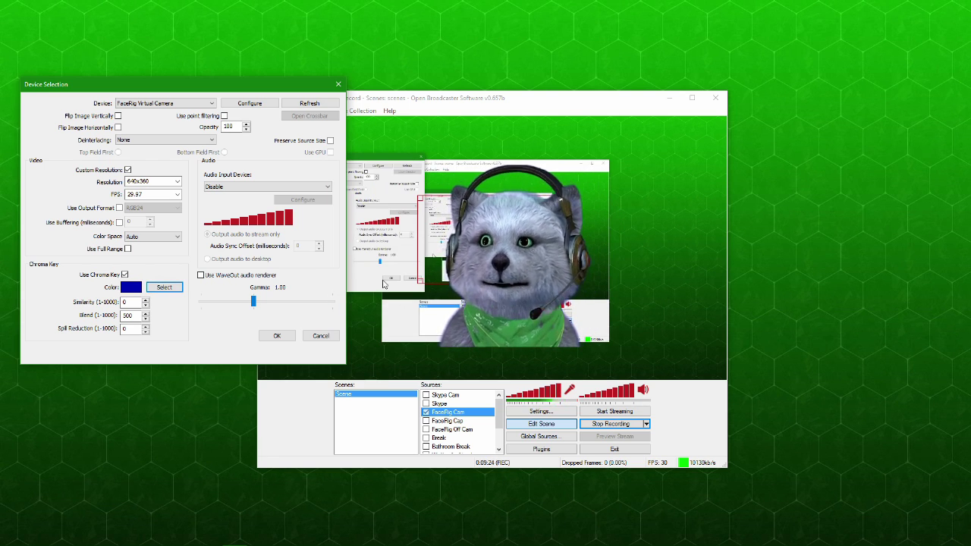
- Reset the chroma key Blend to 0, raise it back to 500, and close Device Selection
double_click(127, 314)
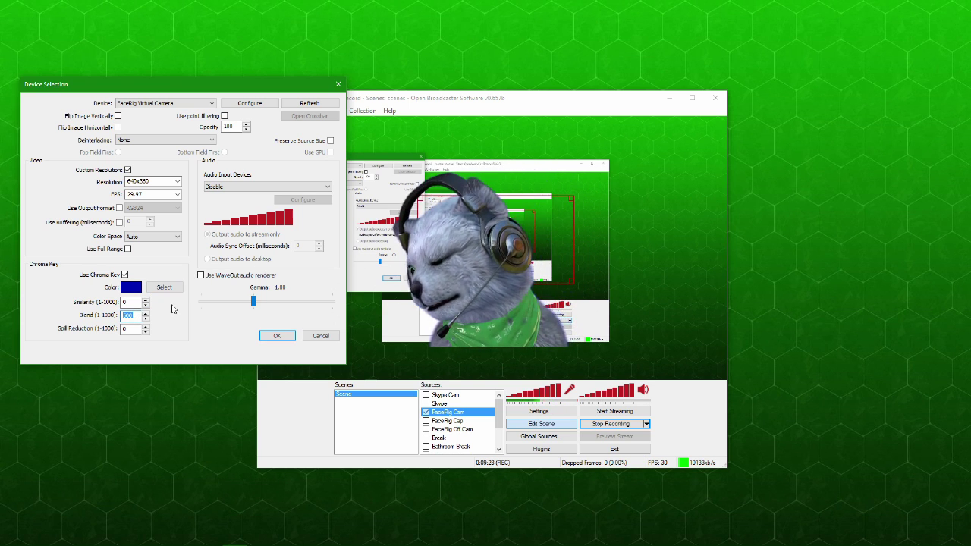
text(0)
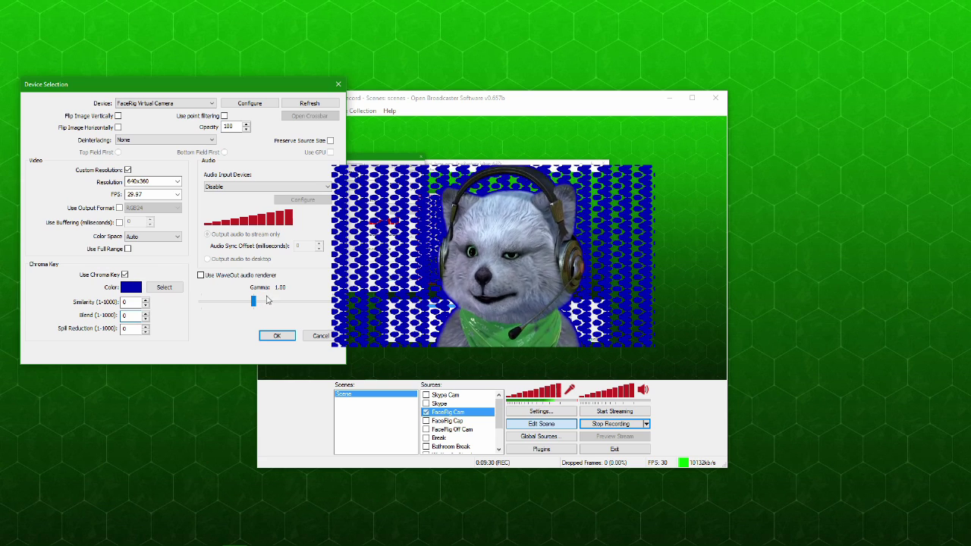
click(145, 313)
click(145, 314)
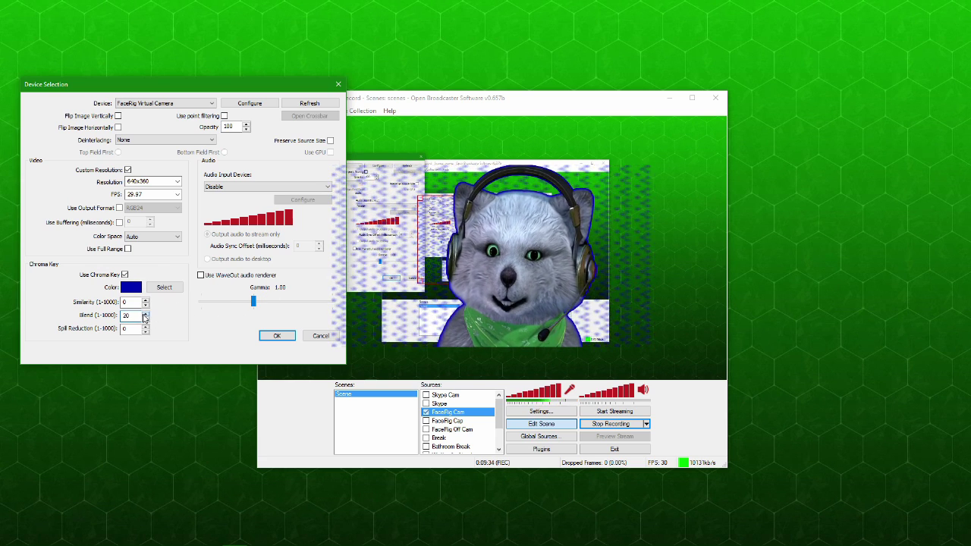
click(145, 314)
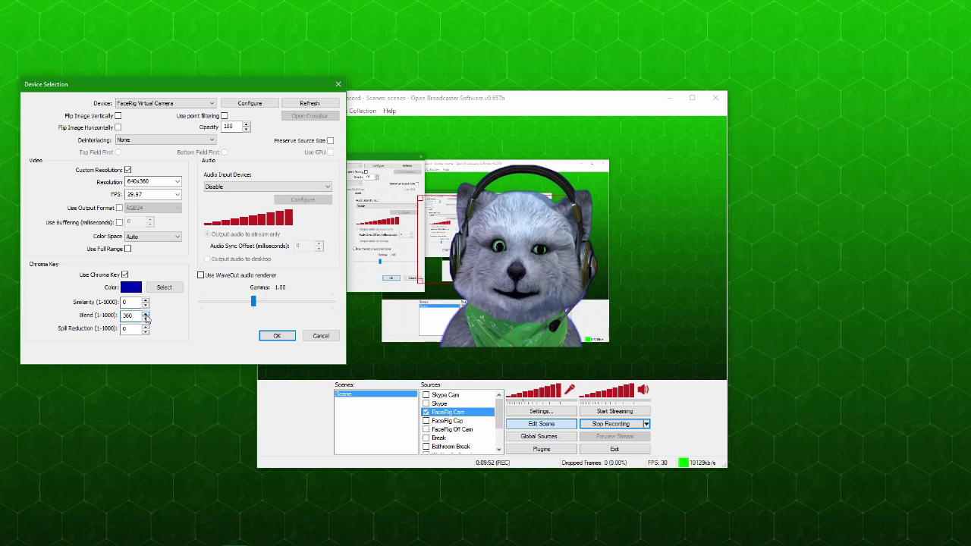
click(147, 315)
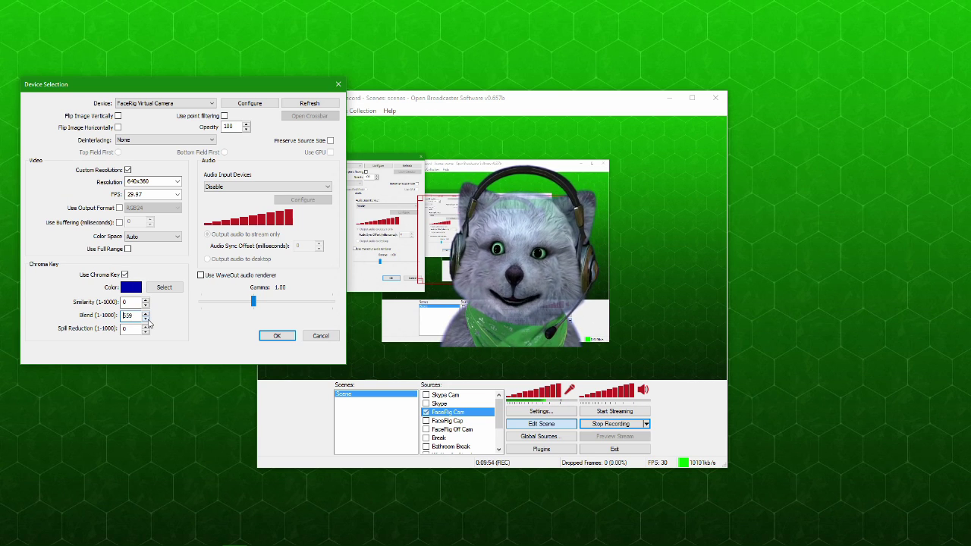
click(146, 318)
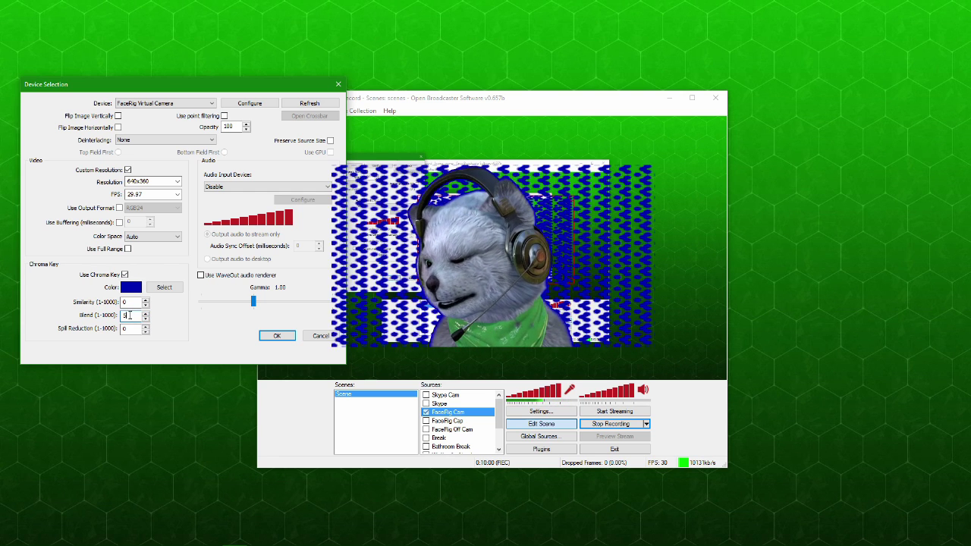
key(Return)
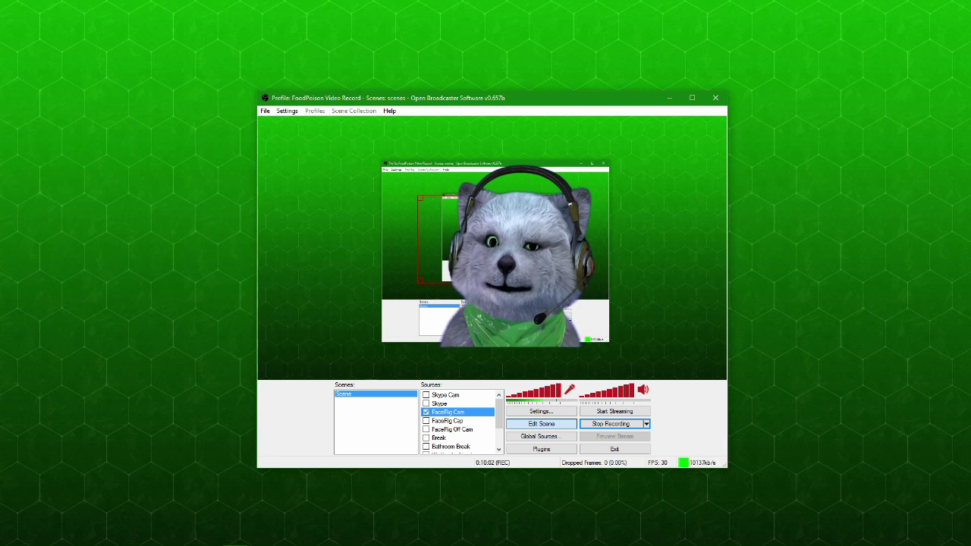
right_click(444, 411)
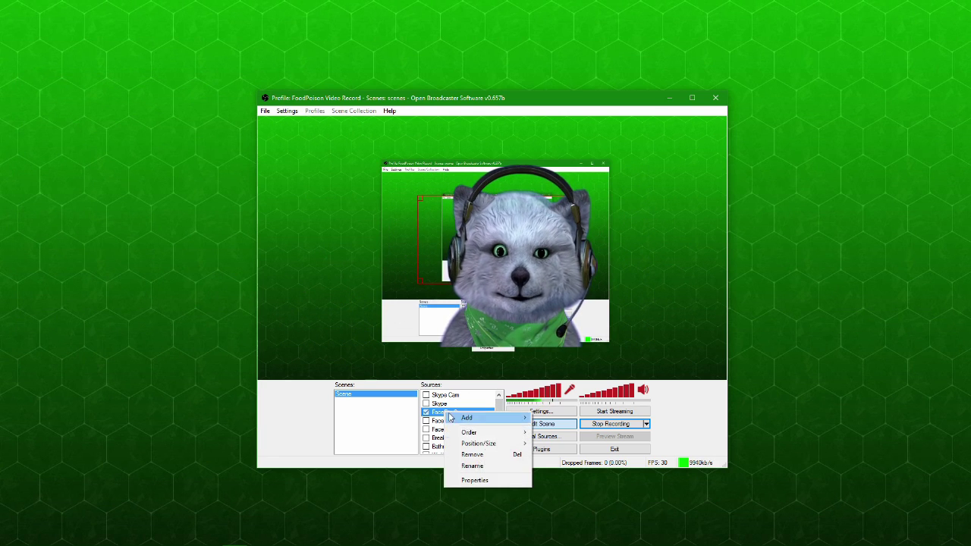
click(500, 481)
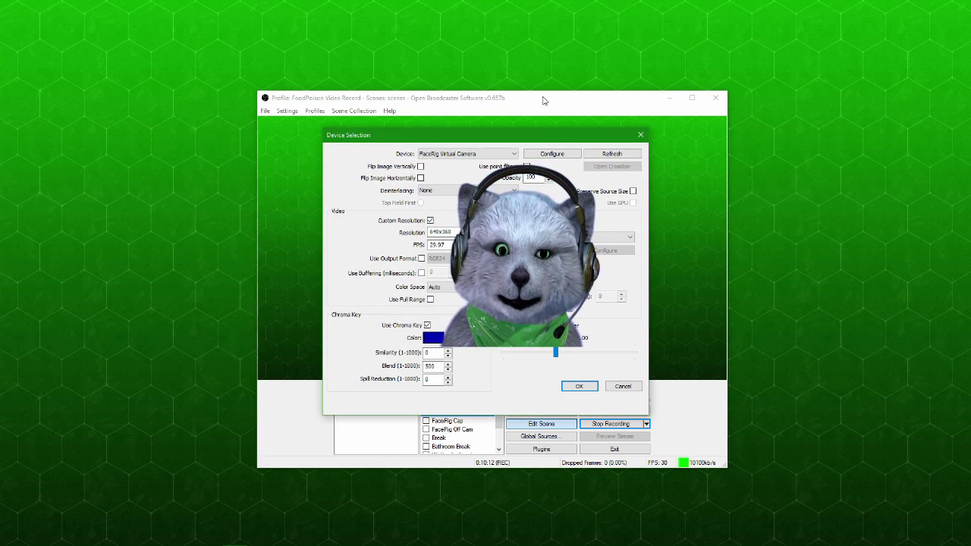
drag(553, 130, 303, 126)
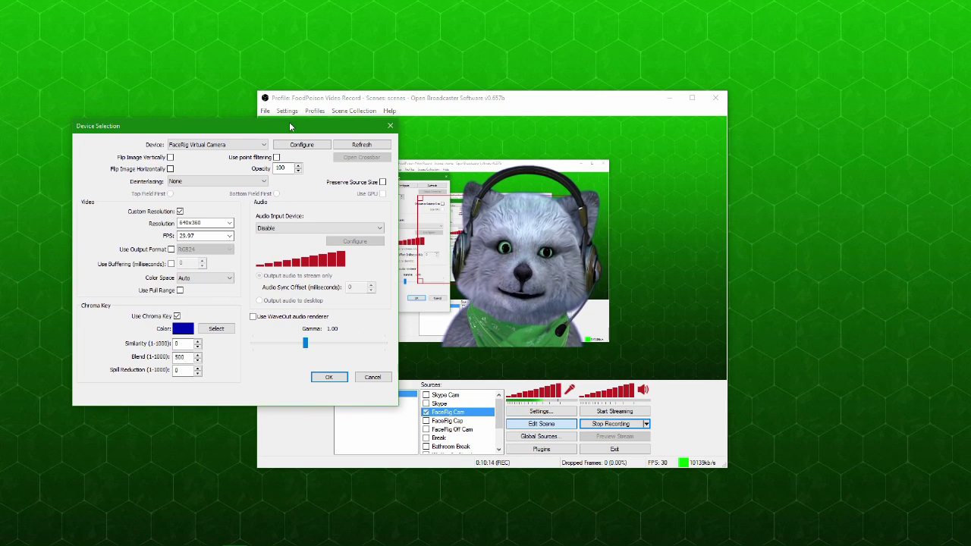
click(197, 355)
click(197, 355)
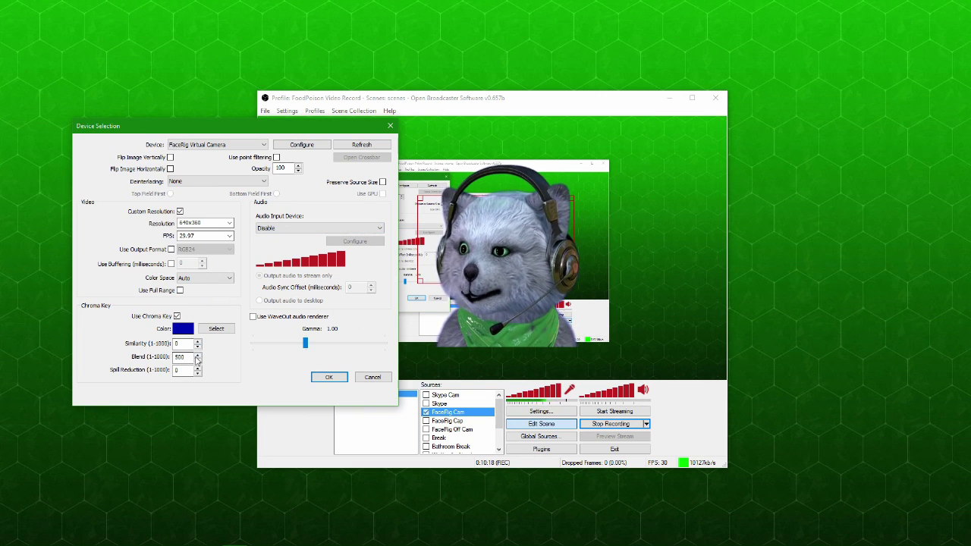
click(198, 355)
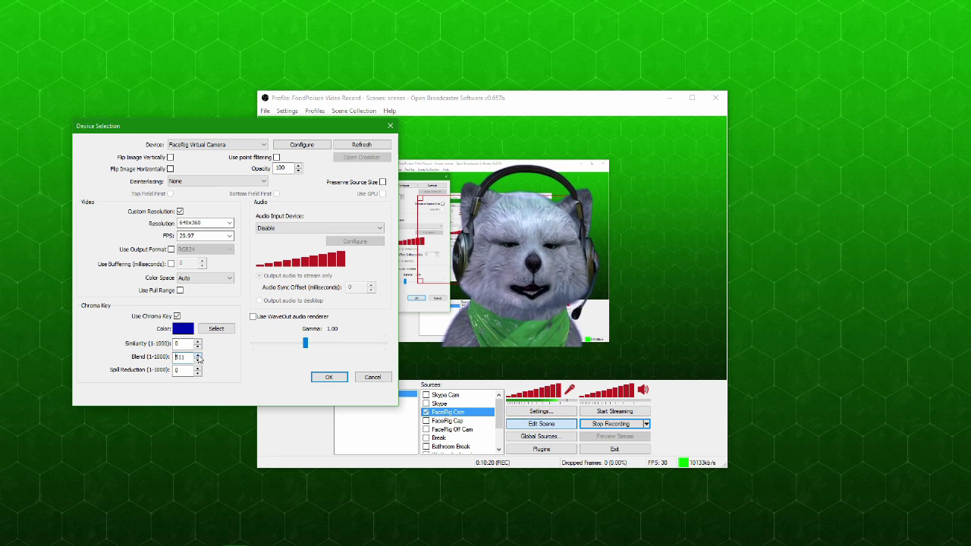
click(197, 358)
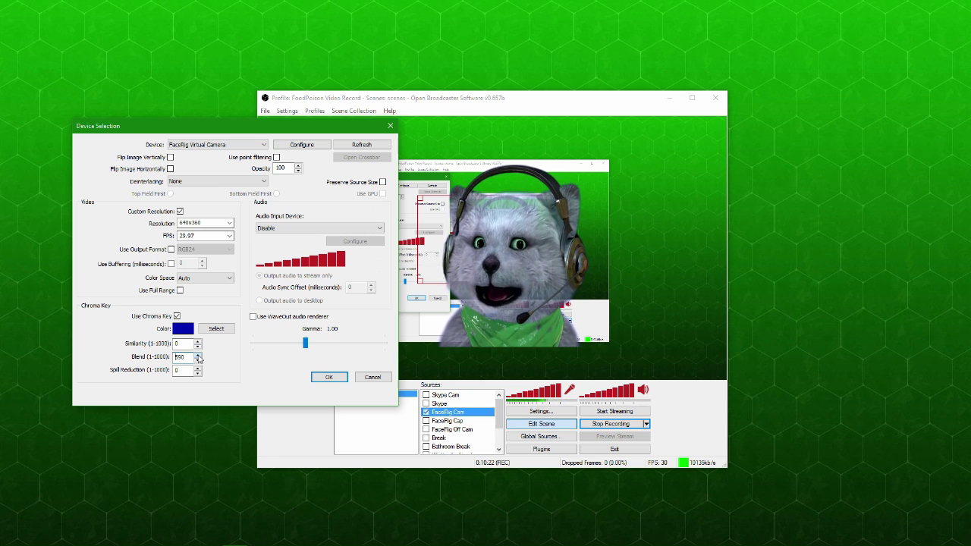
click(197, 355)
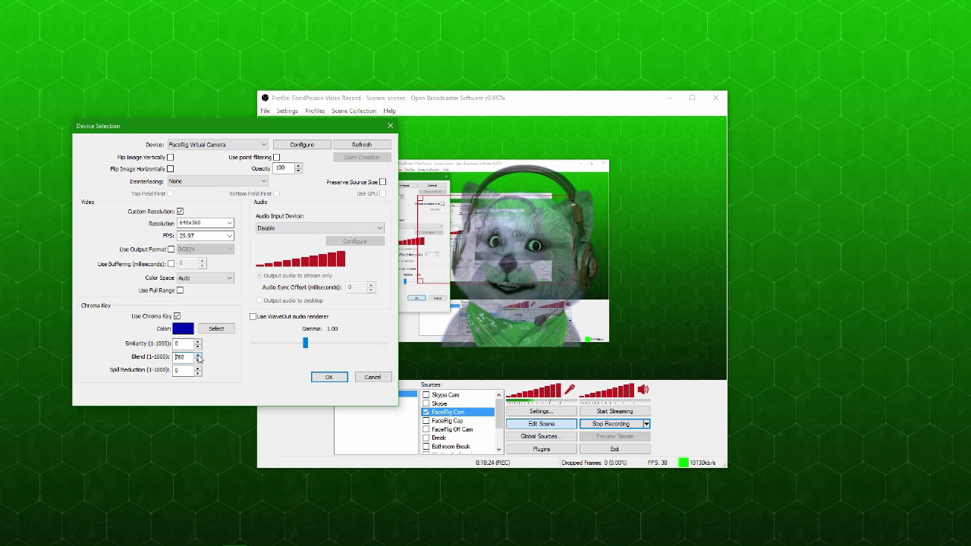
double_click(182, 357)
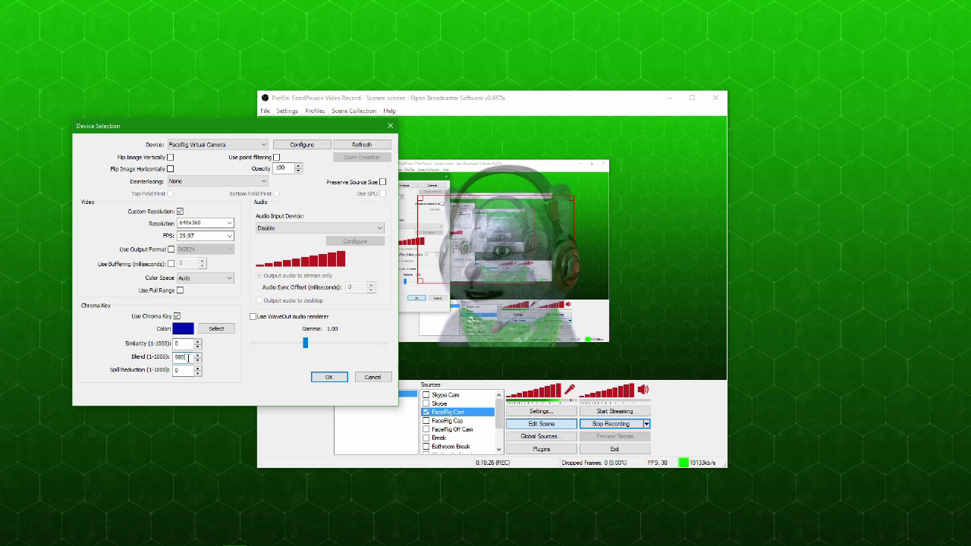
text(1)
text(00)
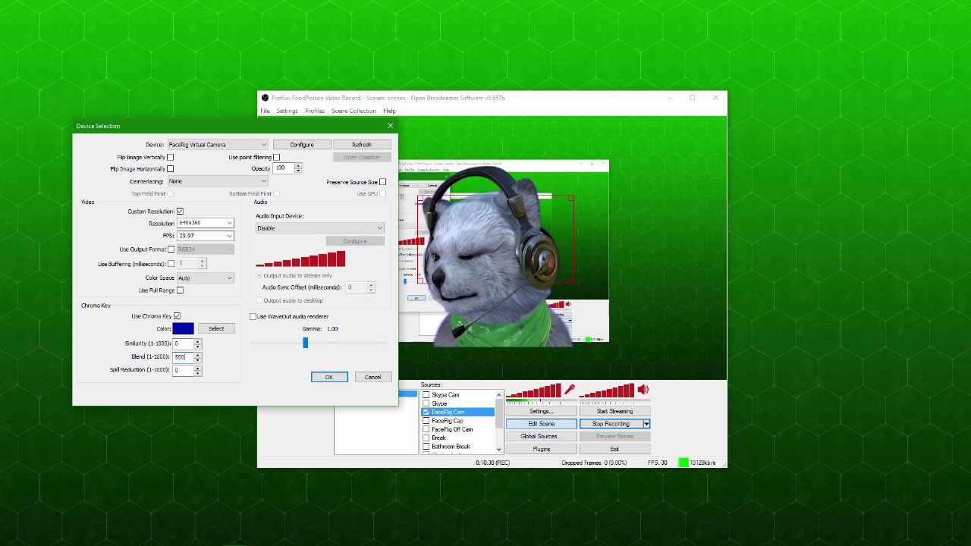
key(Return)
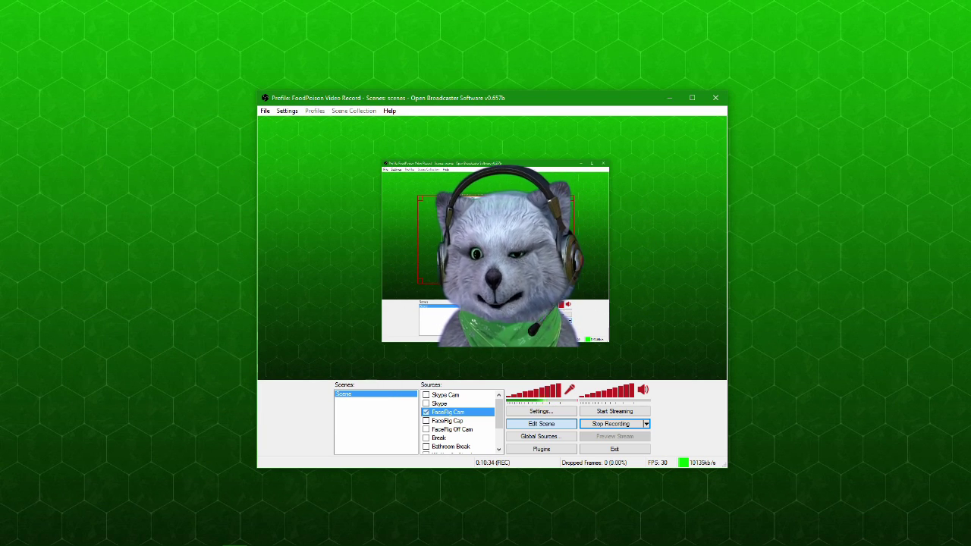
- Turn on Edit Scene so the FaceRig Cam source can be resized and repositioned
click(534, 425)
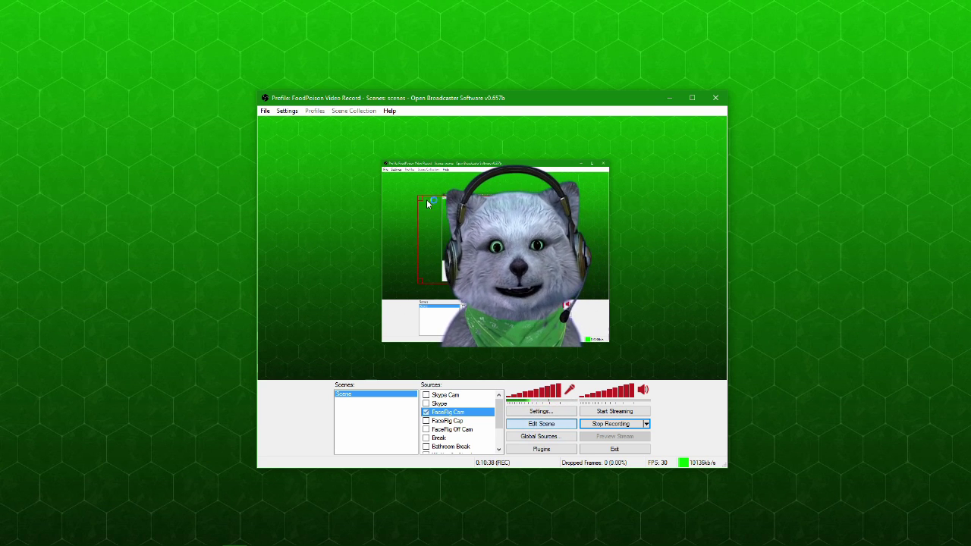